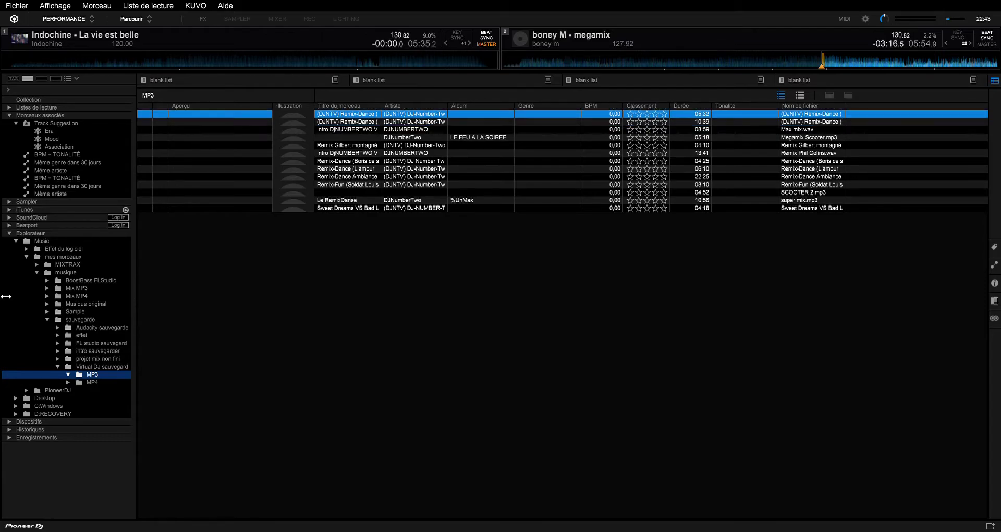
- Load the track "Remix-Dance (Boris ce soir,ces soirée disco)" from the MP3 folder onto deck 1
key("Down")
key("Down")
key("Down")
key("Down")
key("Down")
key("Down")
key("Down")
key("Down")
key("Down")
key("Up")
key("Up")
key("Up")
key("Up")
key("Up")
key("Down")
key("Down")
key("Up")
key("Up")
key("Down")
key("Down")
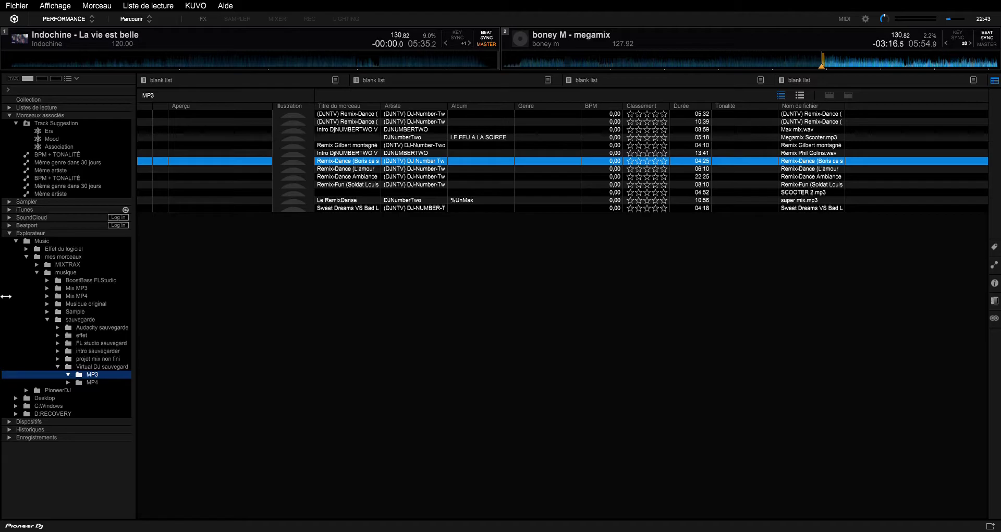
key("shift+Left")
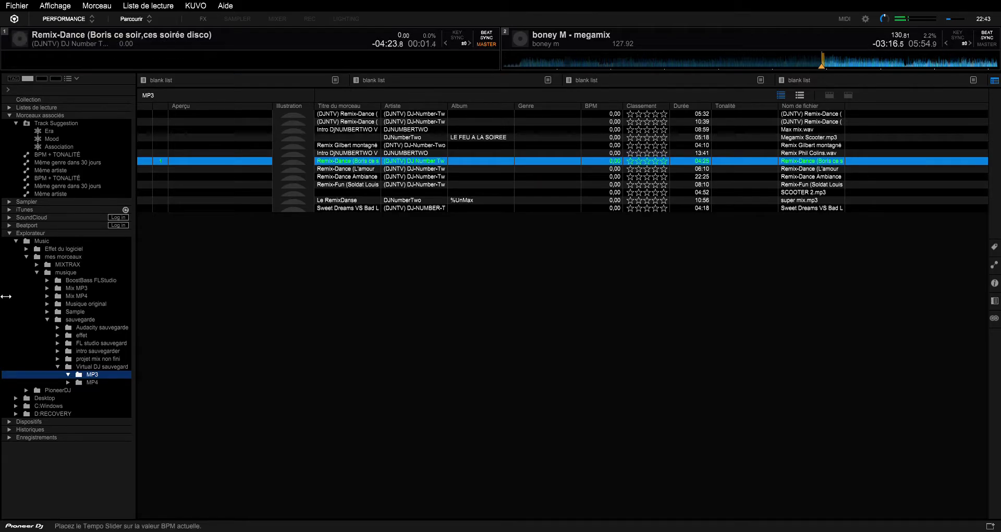
- Load "Sweet Dreams VS Bad Liar-Imagine Dragon" onto deck 2 and mix it in from the track on deck 1
key("Down")
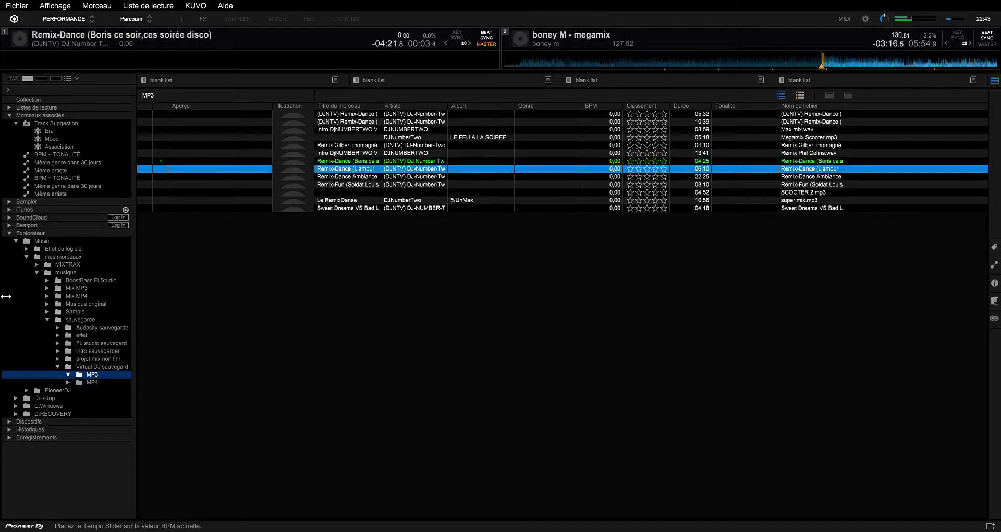
key("Down")
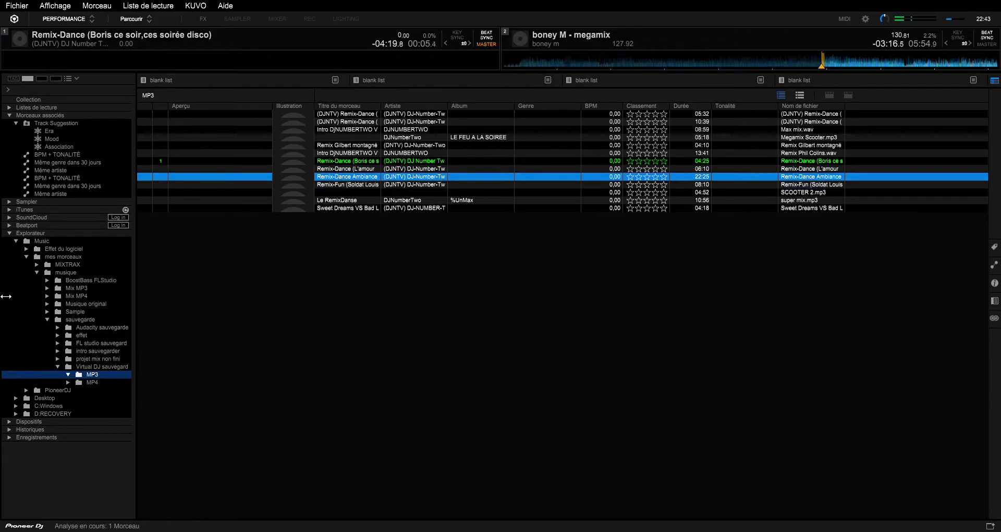
key("Down")
key("Down")
key("Down")
key("Down")
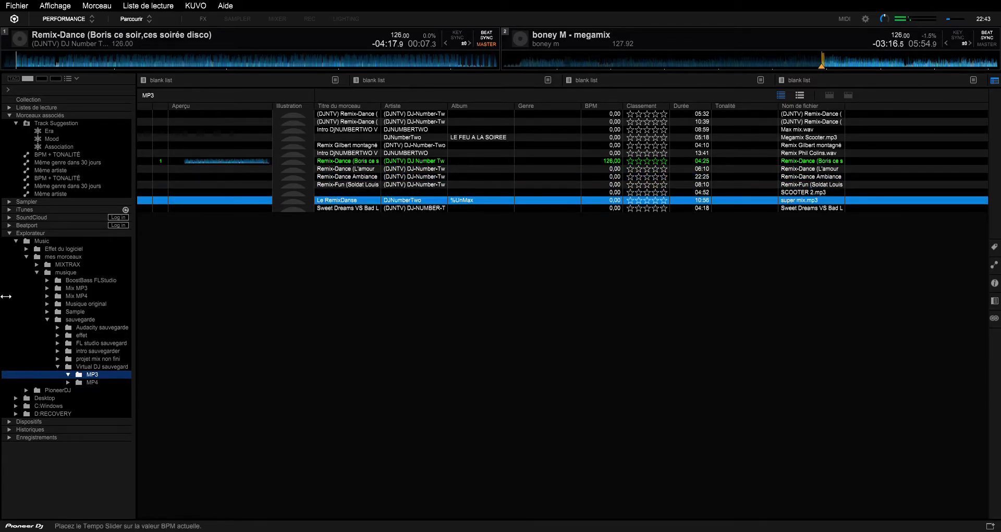
key("shift+Right")
key("Up")
key("Down")
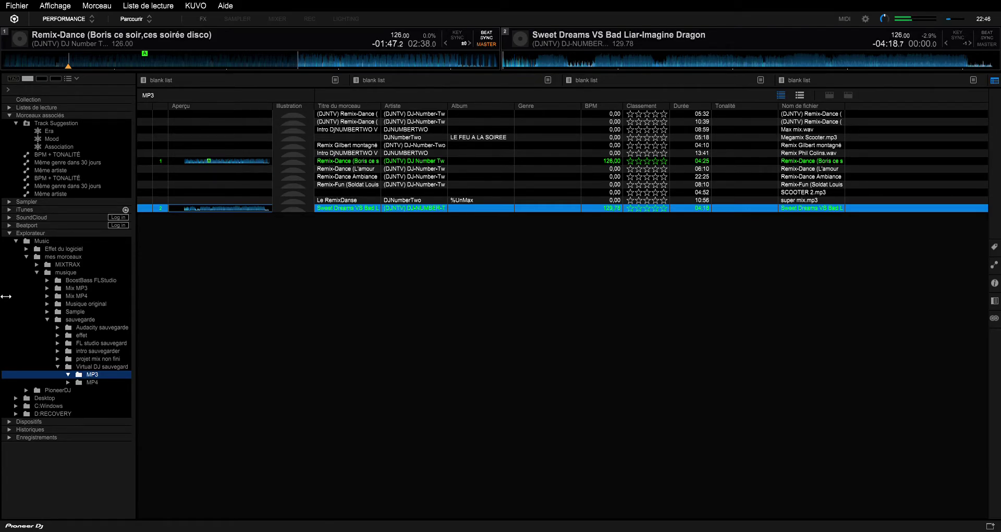
key("m")
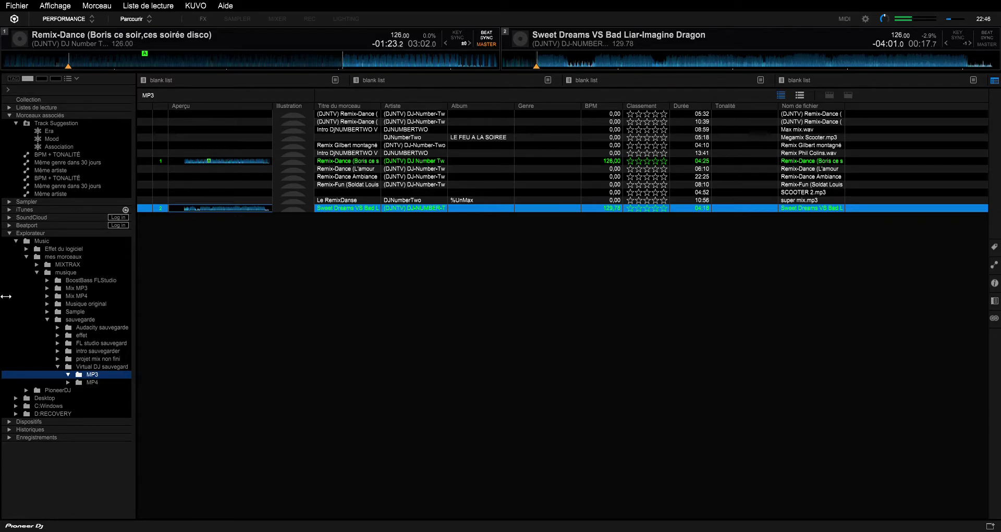
key("c")
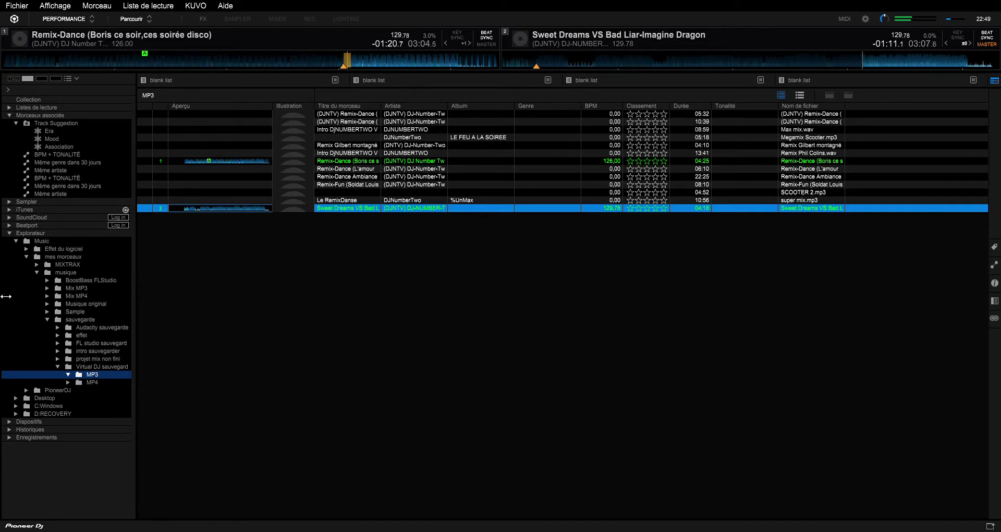
- Load "Le RemixDanse" onto deck 1
key("Up")
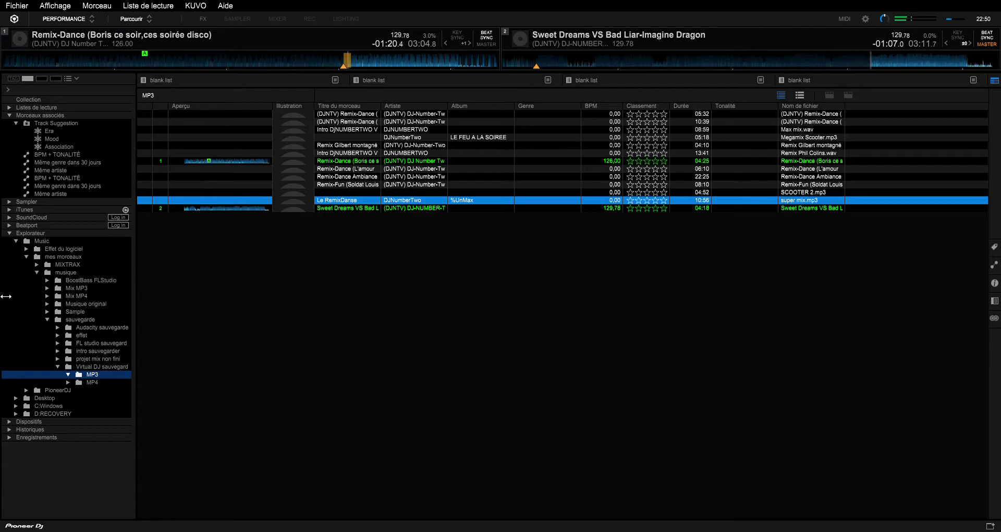
key("shift+Left")
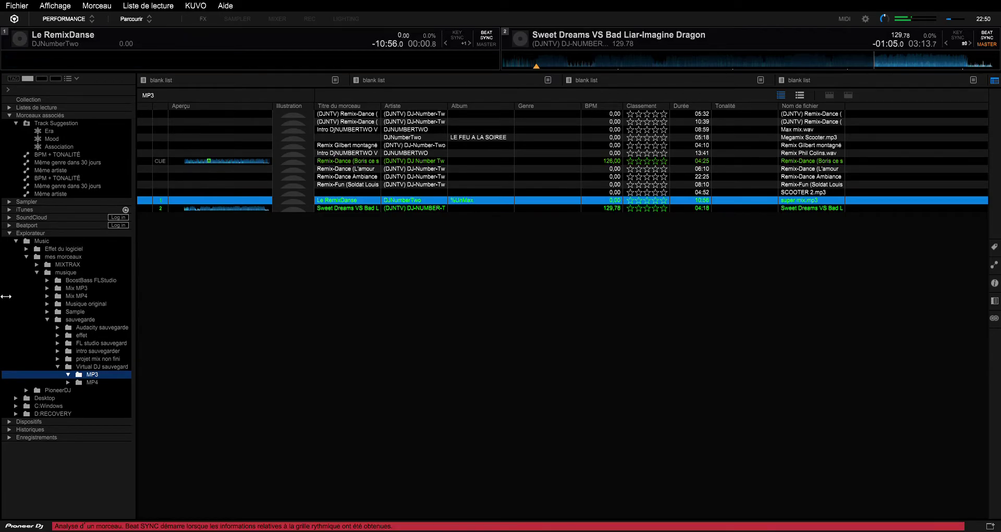
- Load "Remix-Dance (L'amour Toujour-GiGi D'agostino)" onto deck 1
key("Up")
key("Up")
key("Up")
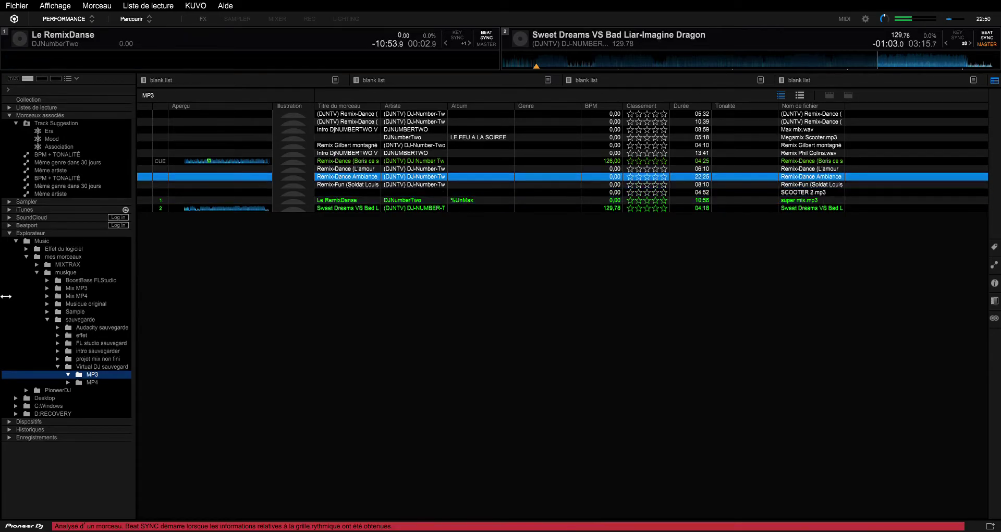
key("Up")
key("Up")
key("Up")
key("Up")
key("Up")
key("Up")
key("Down")
key("Down")
key("Down")
key("Down")
key("Down")
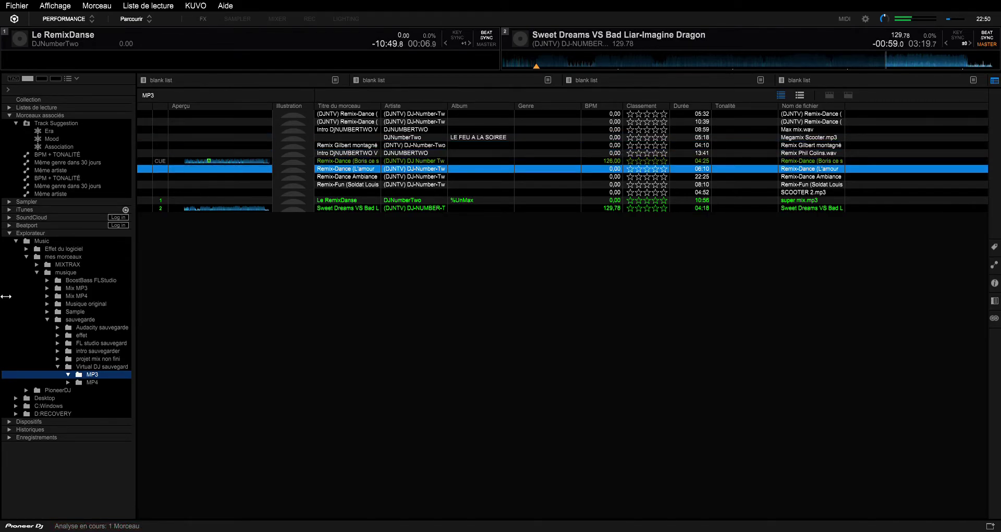
key("shift+Left")
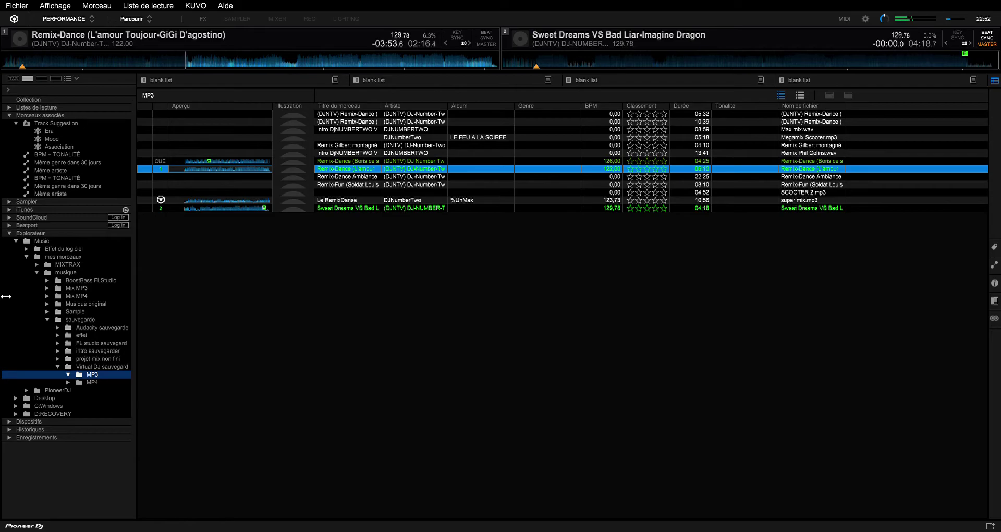
- Highlight the "Remix-Fun (Soldat Louis" track in the list and return the deck 1 track to its cue point
key("Down")
key("Down")
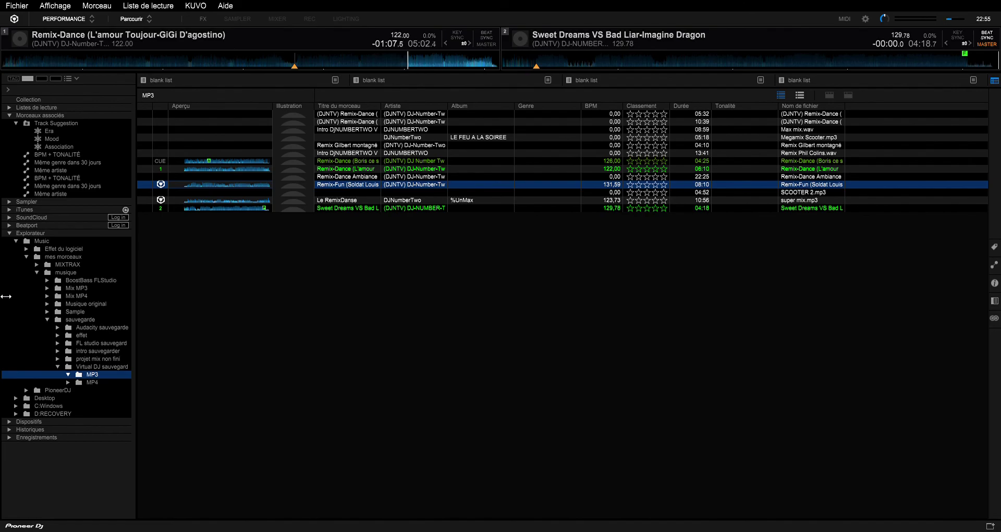
key("x")
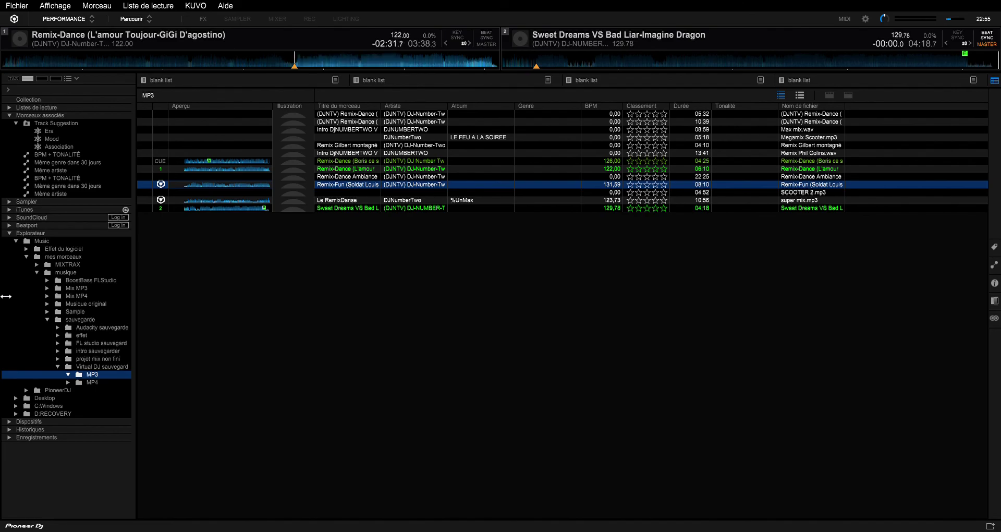